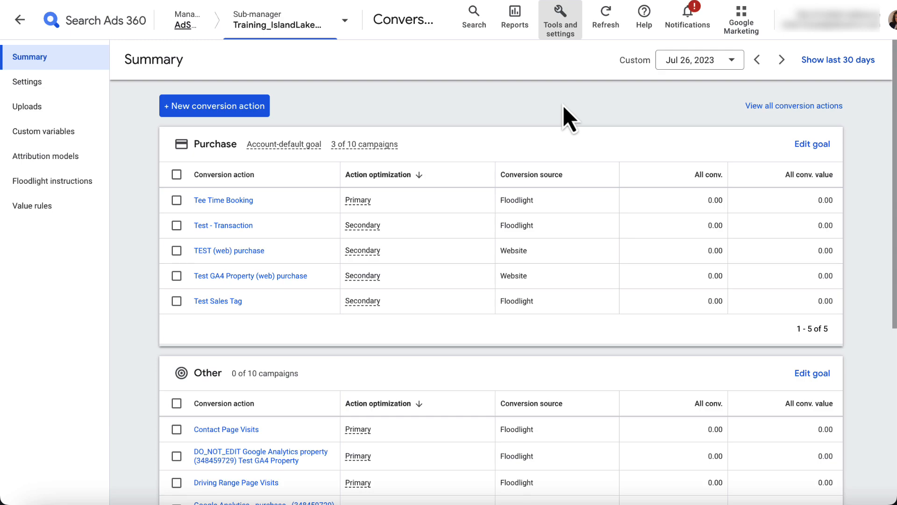
# Step: View the sub-manager's account list, and examine the Purchase and Other goal tables in the conversions summary
pyautogui.click(352, 31)
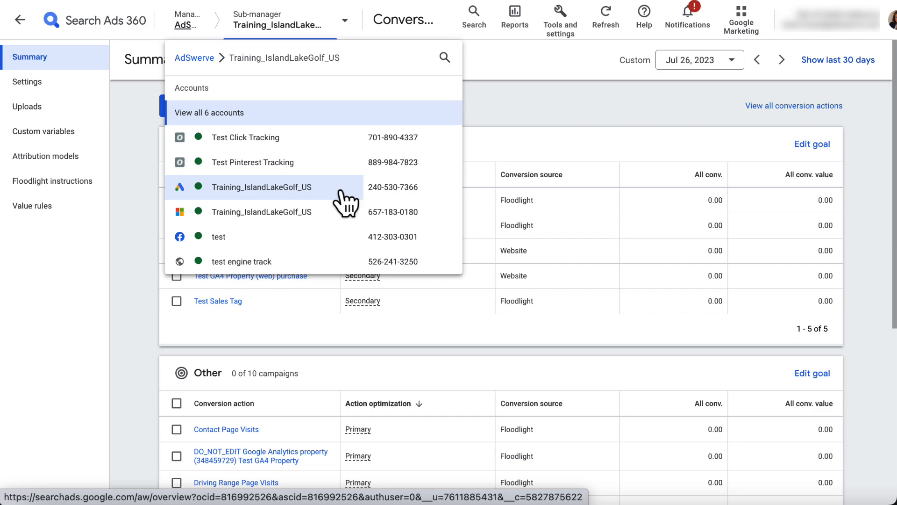
pyautogui.click(515, 107)
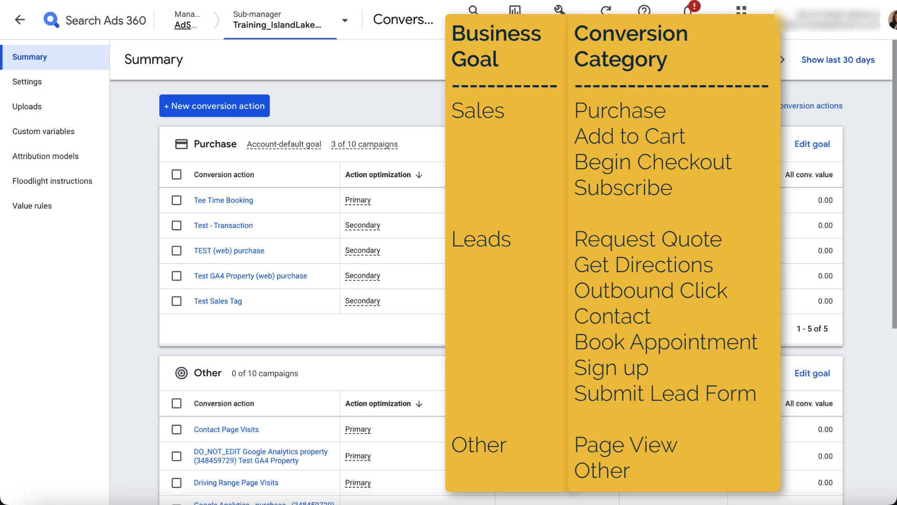
pyautogui.scroll(-4, 515, 107)
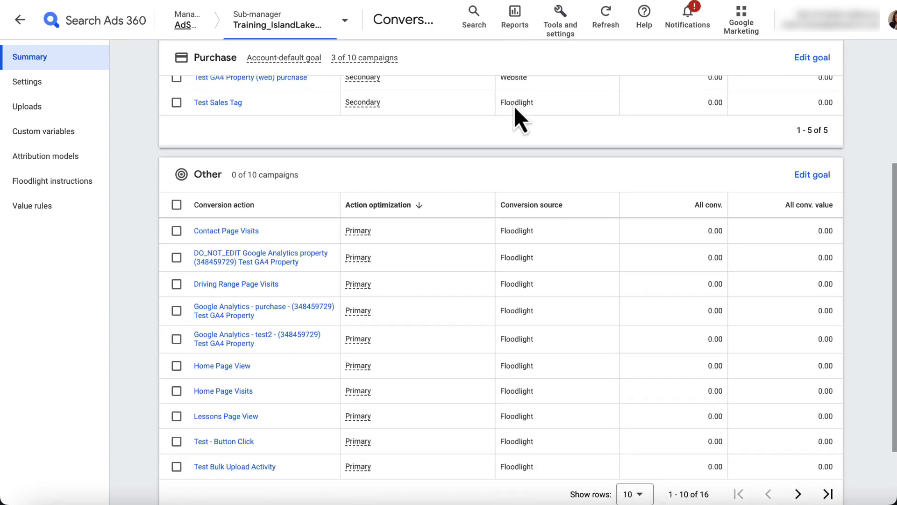
pyautogui.scroll(-2, 514, 105)
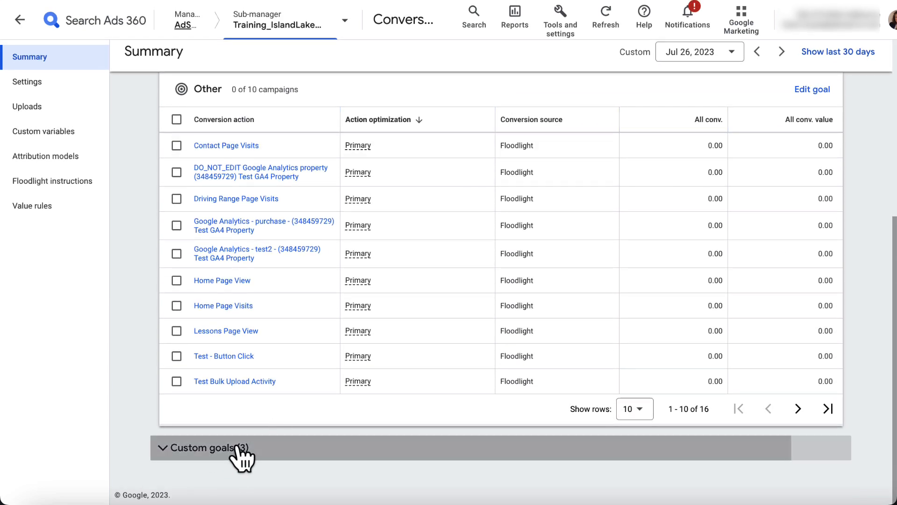
# Step: Expand the custom goals section in the conversions summary, examine the listed goals, and collapse it again
pyautogui.click(239, 448)
pyautogui.scroll(-5, 137, 439)
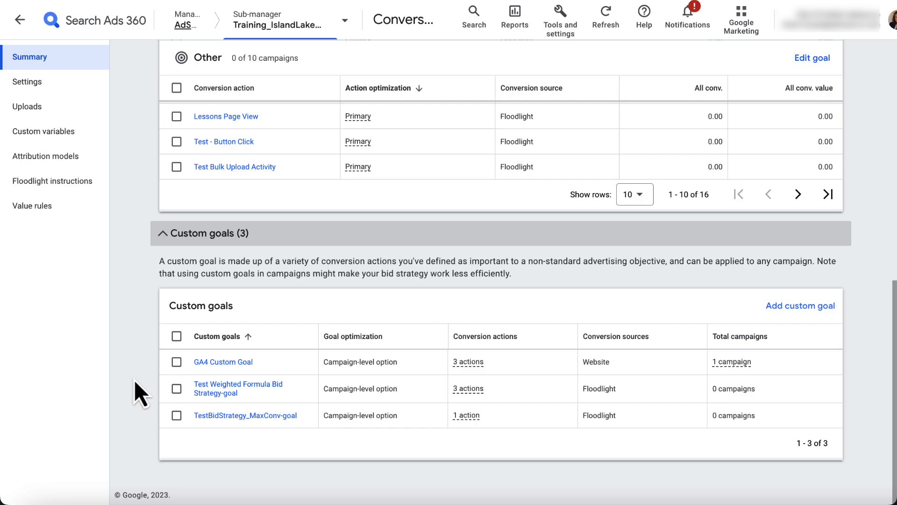
pyautogui.click(162, 237)
pyautogui.scroll(6, 161, 239)
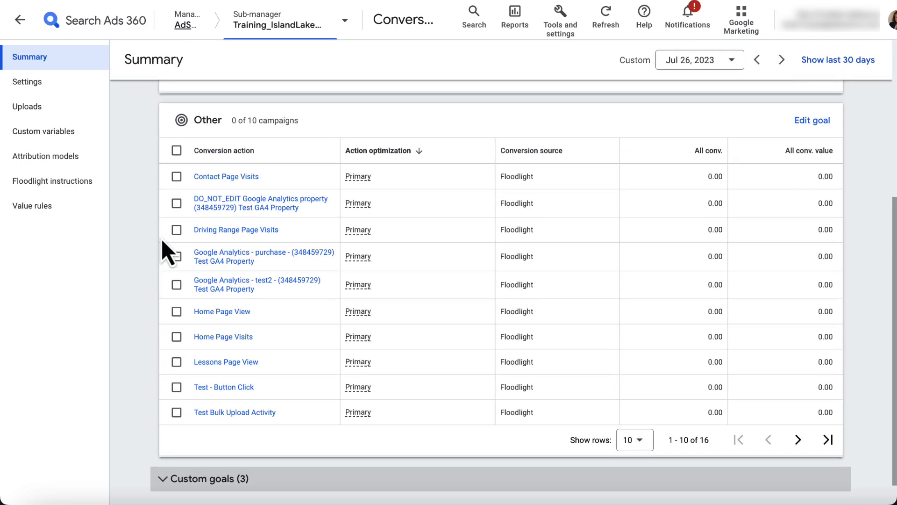
# Step: View the full list of conversion actions and return to the conversions summary
pyautogui.scroll(1, 161, 238)
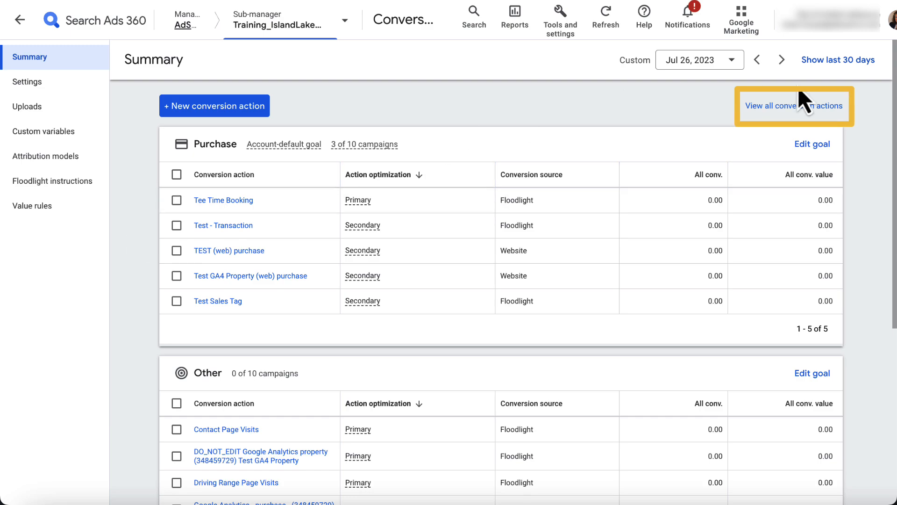
pyautogui.click(801, 106)
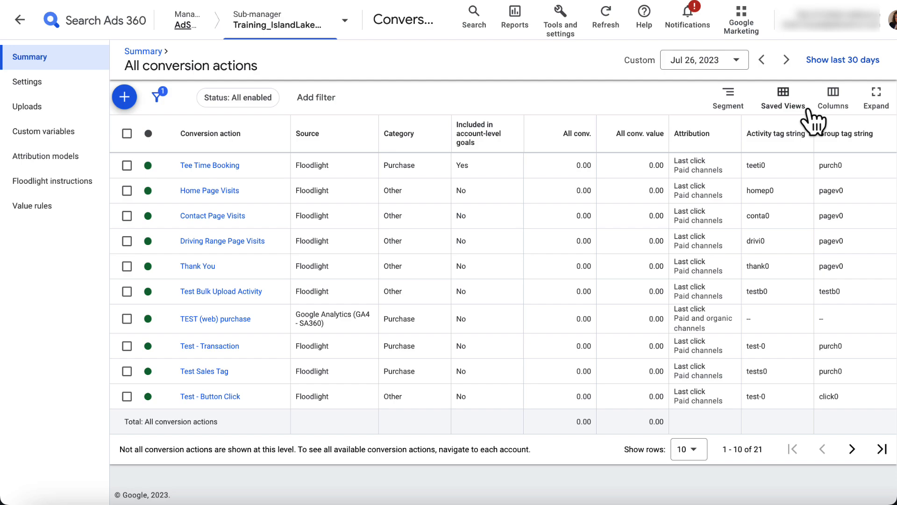
pyautogui.click(148, 52)
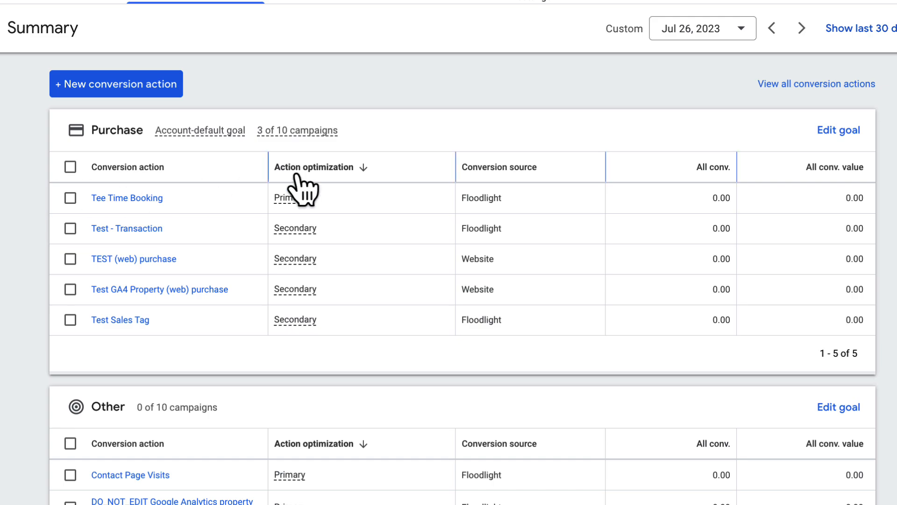
# Step: Open the Purchase goal for editing and examine the account-default and action optimization options of Purchase (Website)
pyautogui.click(840, 136)
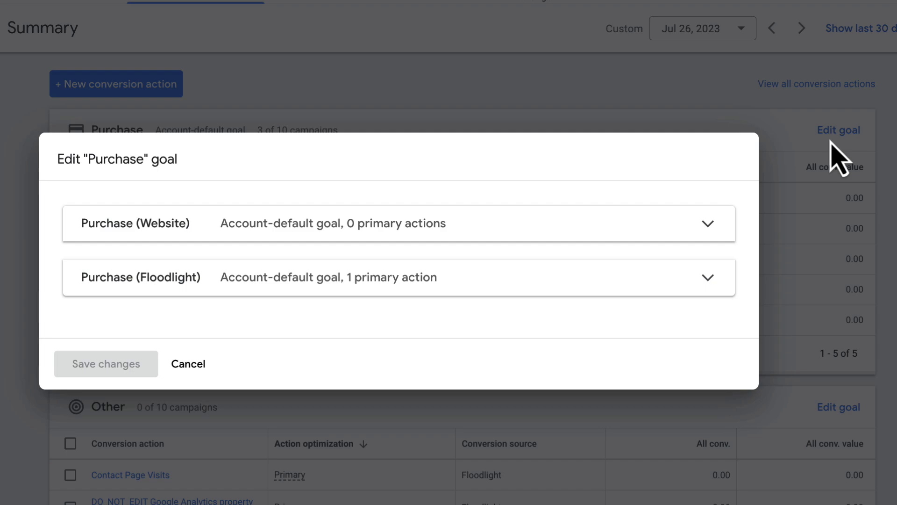
pyautogui.click(714, 223)
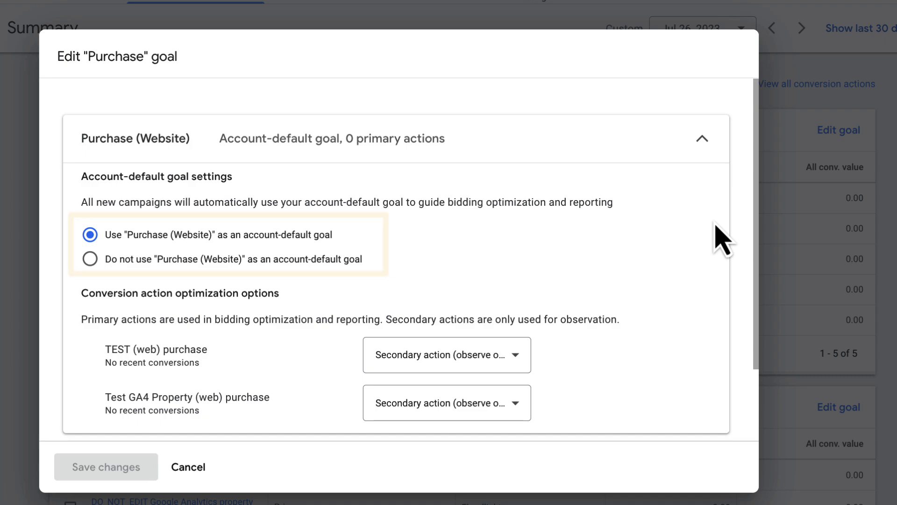
pyautogui.scroll(-2, 722, 239)
pyautogui.scroll(-2, 722, 238)
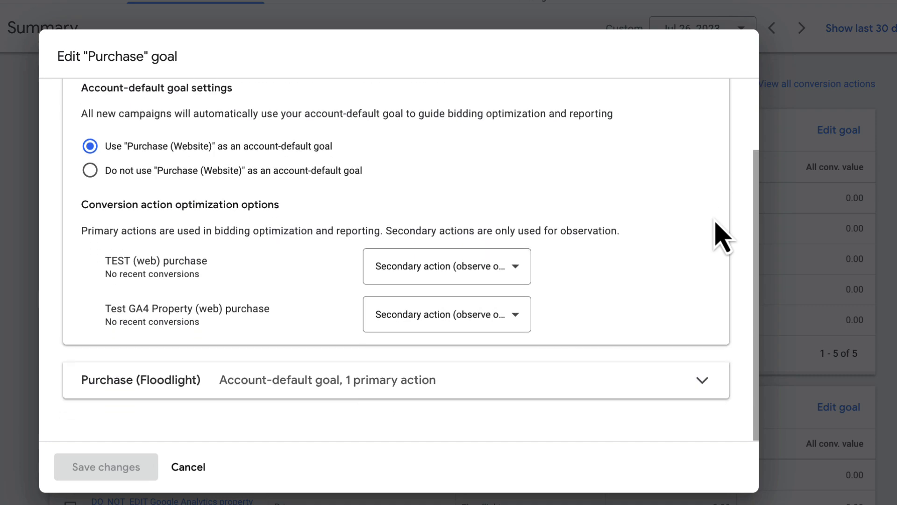
# Step: Examine the Purchase (Floodlight) goal settings, including the action optimization choices for Test - Transaction, and leave the goal without saving
pyautogui.click(703, 379)
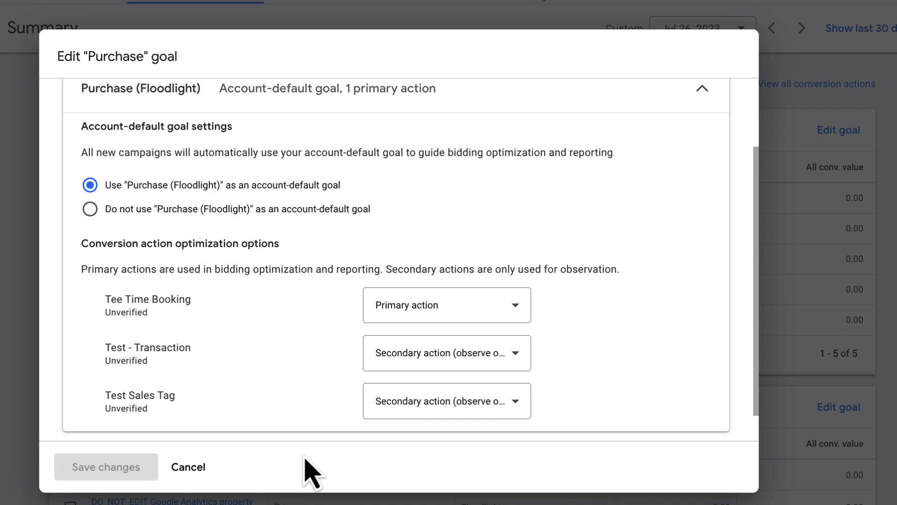
pyautogui.click(516, 356)
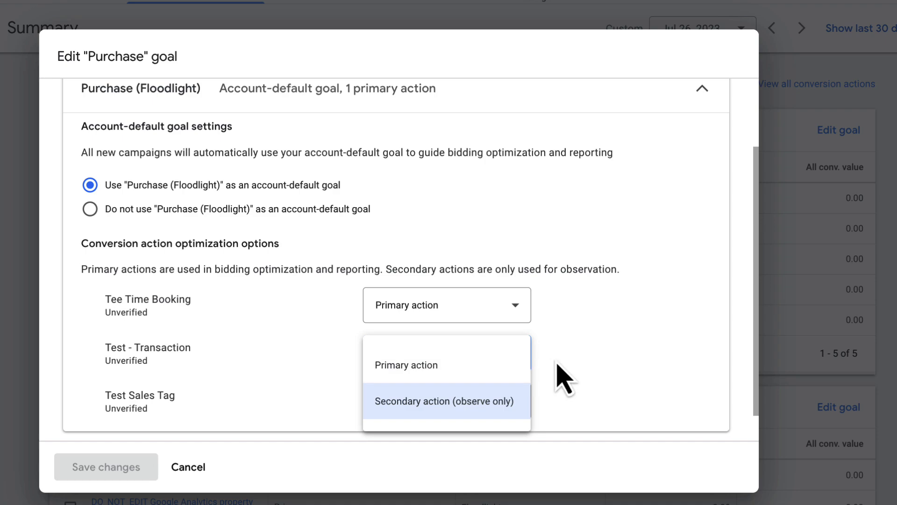
pyautogui.click(564, 379)
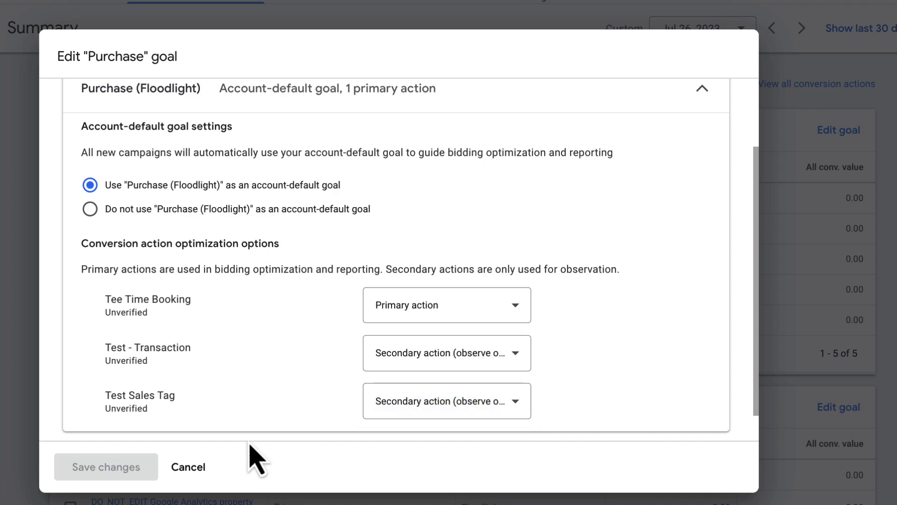
pyautogui.click(202, 462)
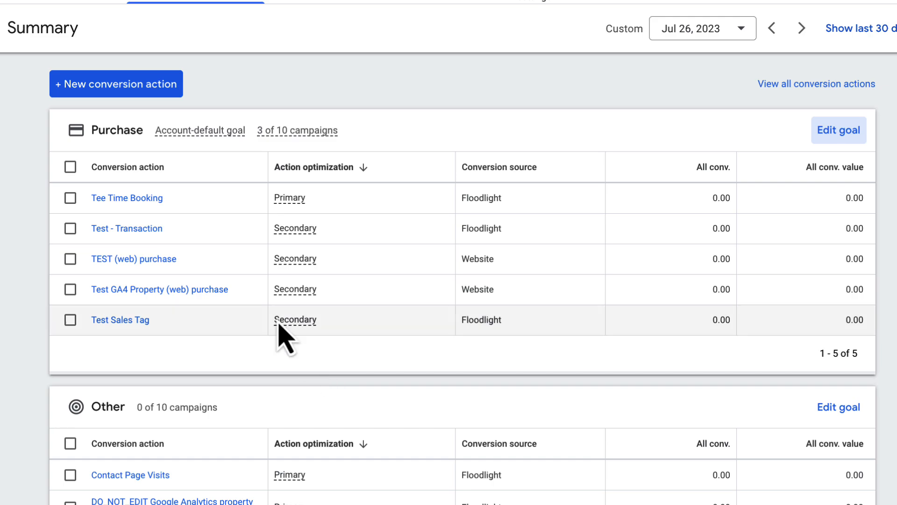
# Step: Open the Tee Time Booking conversion action from the Purchase goal and open its settings for editing
pyautogui.click(149, 200)
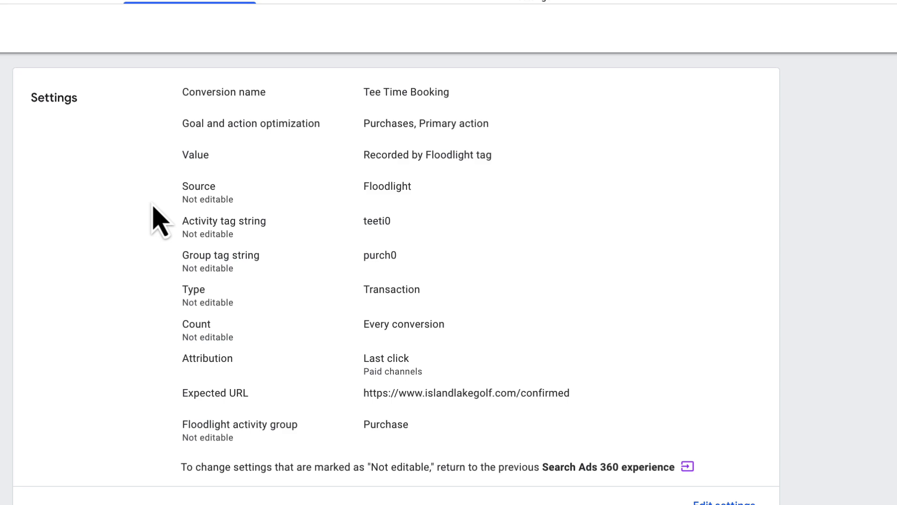
pyautogui.scroll(-2, 154, 207)
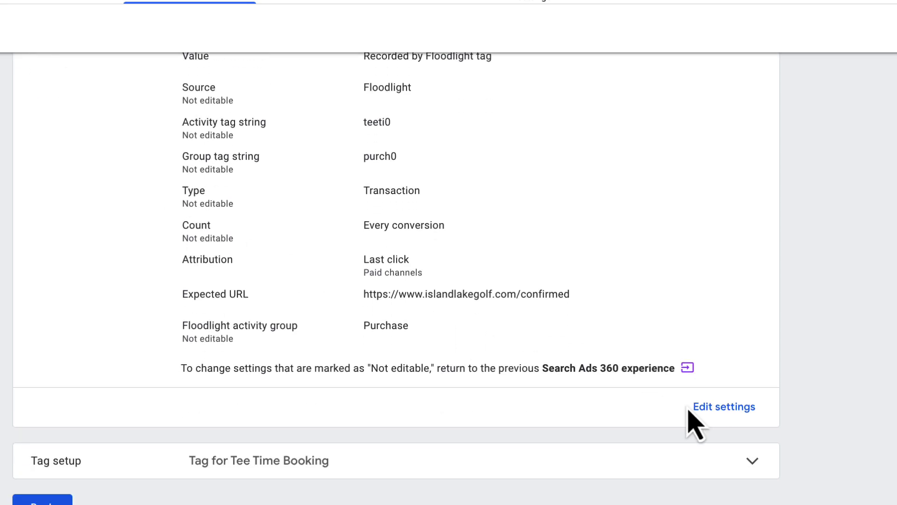
pyautogui.click(711, 409)
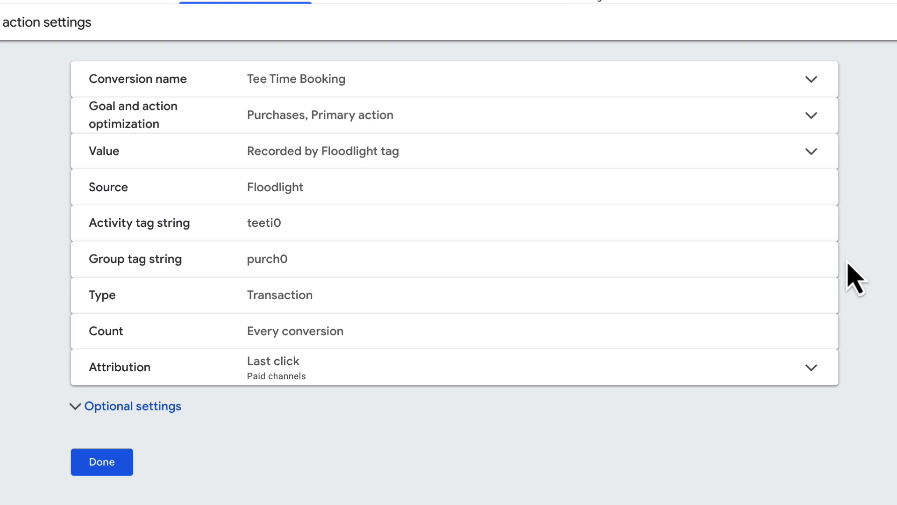
# Step: Examine Tee Time Booking's goal and action optimization settings, including the available goal categories, and collapse the section
pyautogui.click(812, 118)
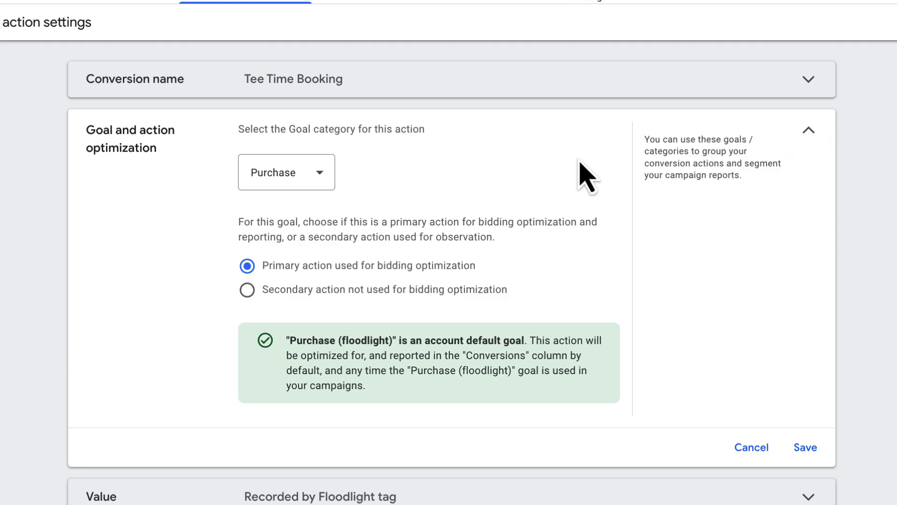
pyautogui.click(327, 178)
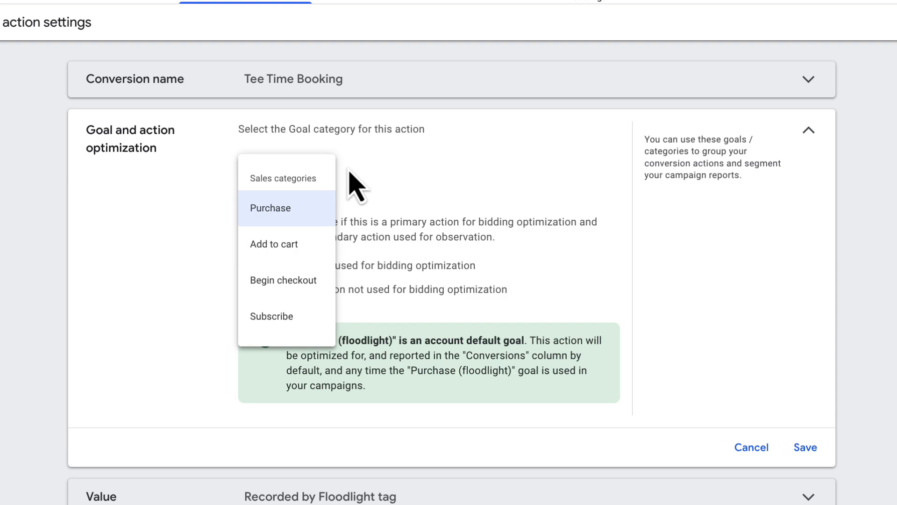
pyautogui.click(349, 172)
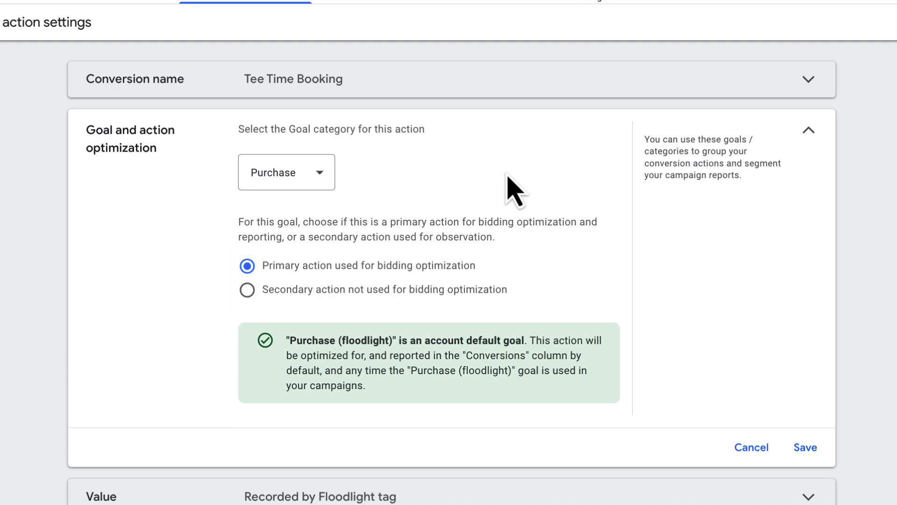
pyautogui.click(808, 131)
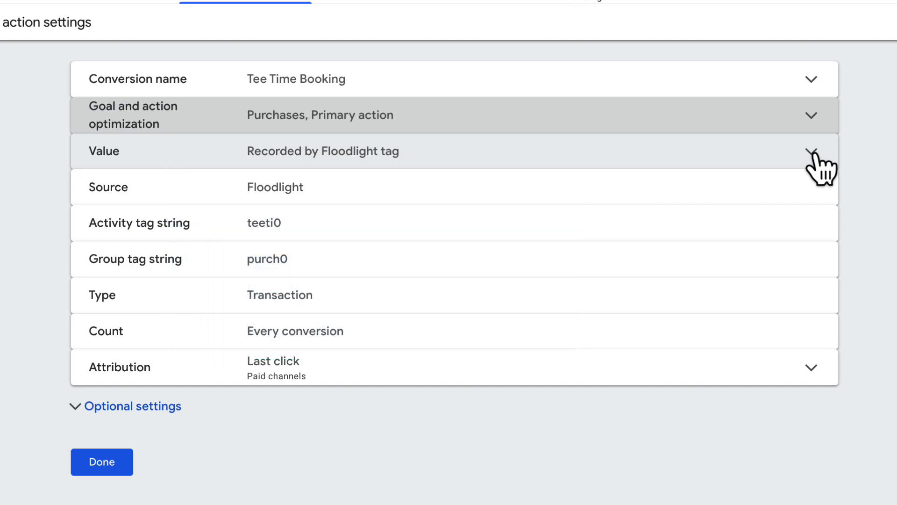
# Step: Examine the value options of Tee Time Booking, including using the same value for each conversion, and cancel the edit
pyautogui.click(596, 196)
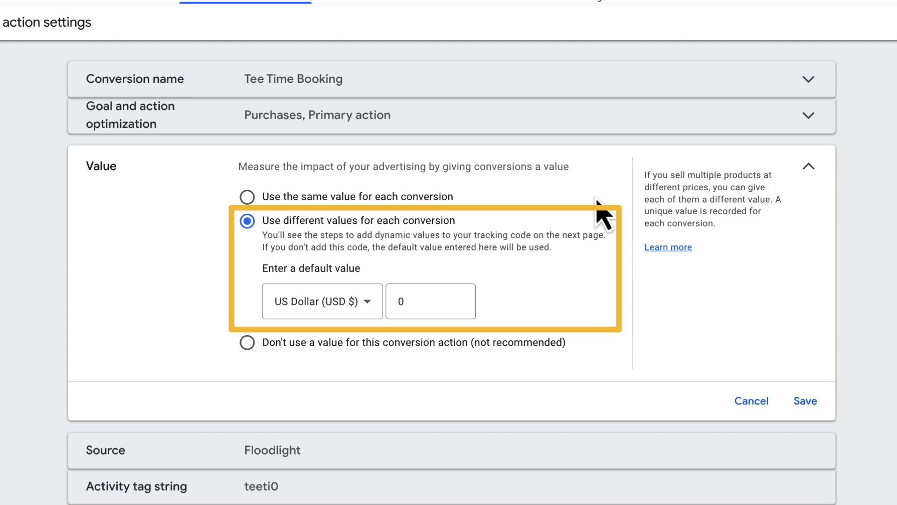
pyautogui.click(598, 197)
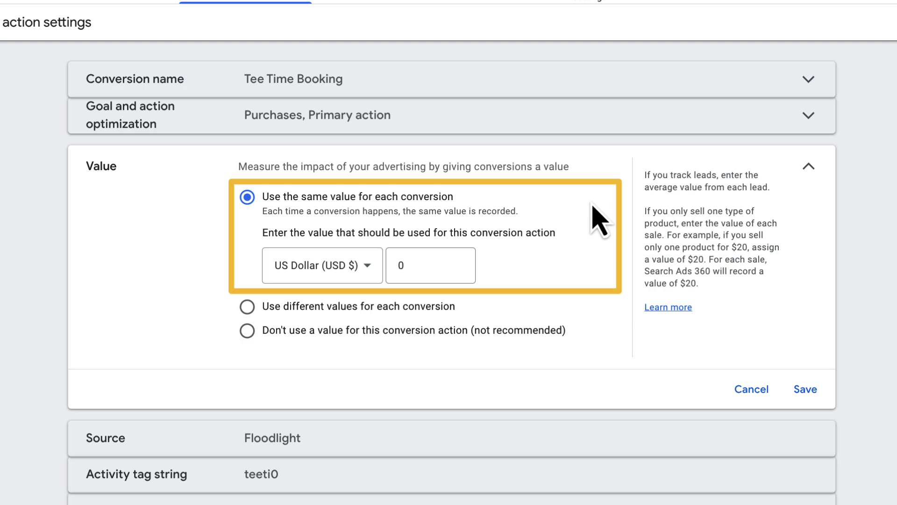
pyautogui.click(750, 390)
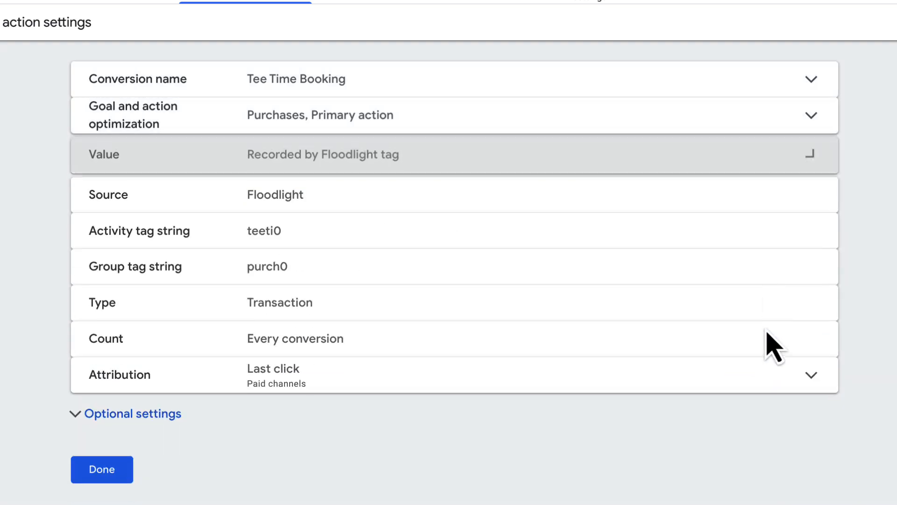
# Step: Examine the attribution settings of Tee Time Booking, including the available attribution models, and cancel without changing them
pyautogui.click(820, 369)
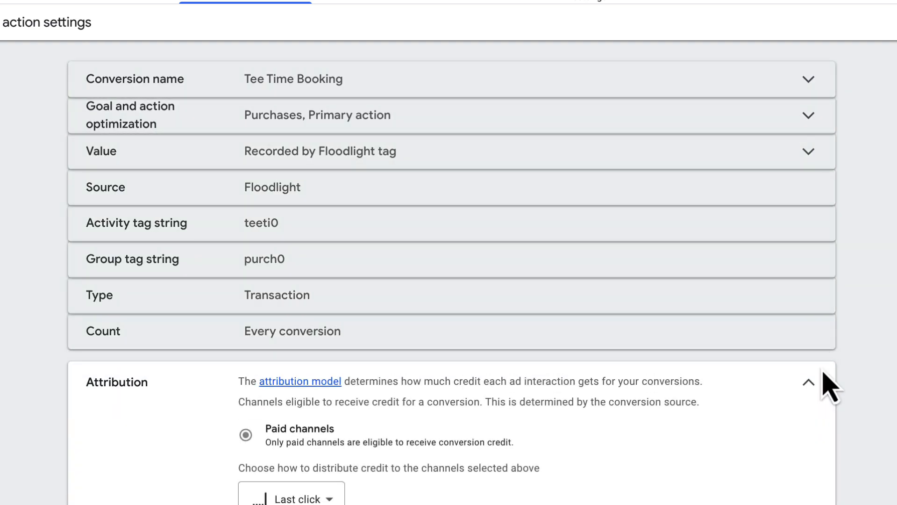
pyautogui.scroll(-4, 825, 381)
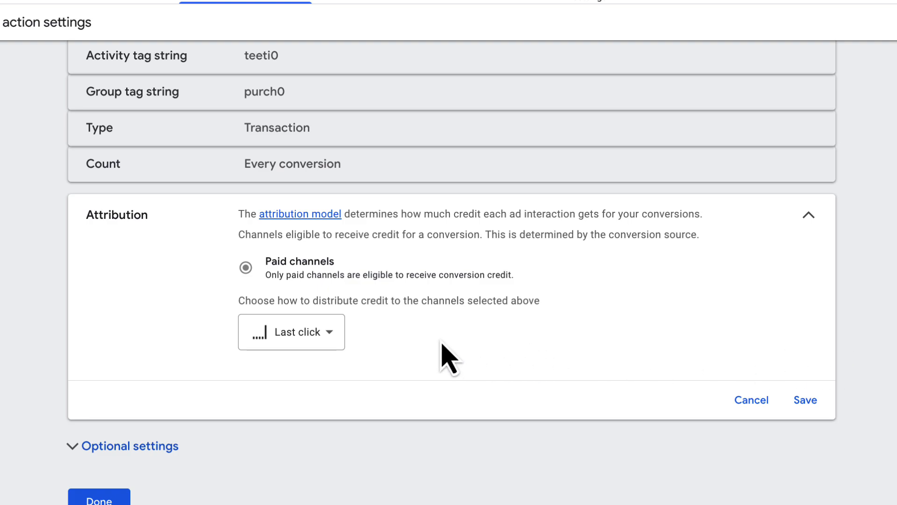
pyautogui.click(336, 333)
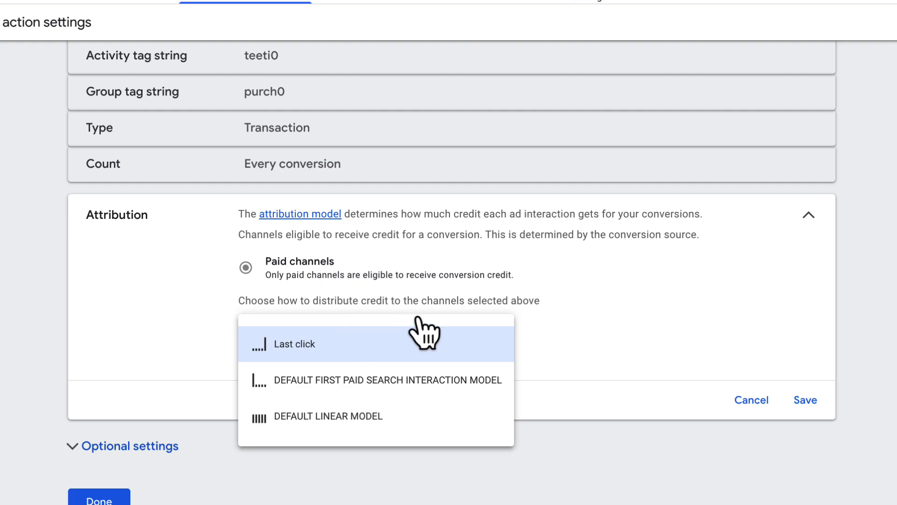
pyautogui.click(557, 334)
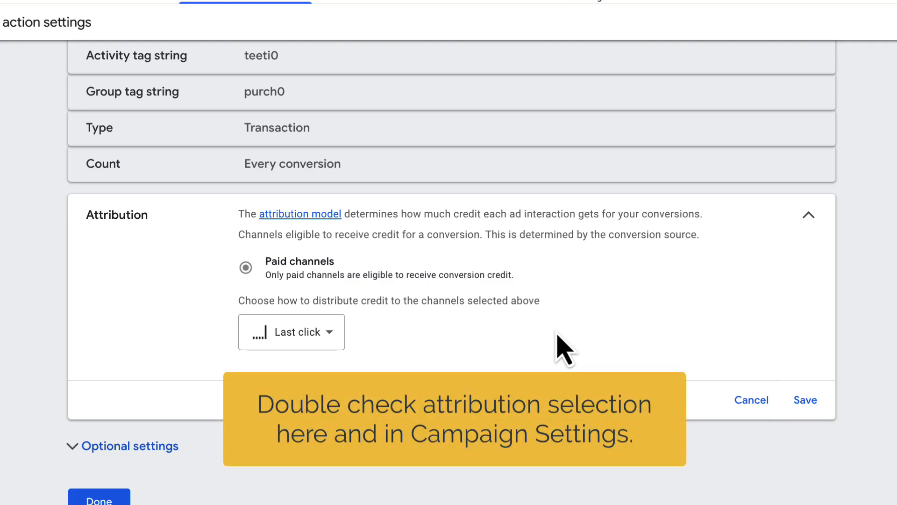
pyautogui.click(743, 401)
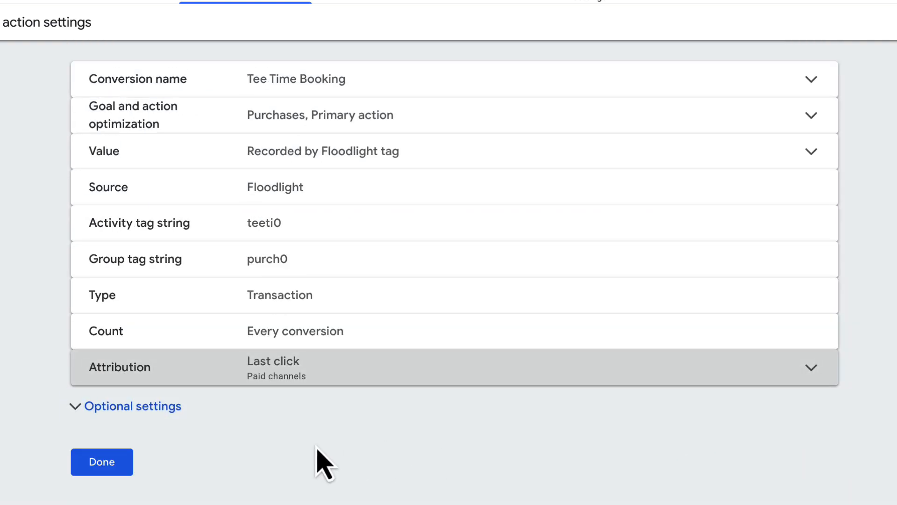
# Step: Finish editing the Tee Time Booking settings and return from its details to the conversions summary
pyautogui.click(122, 467)
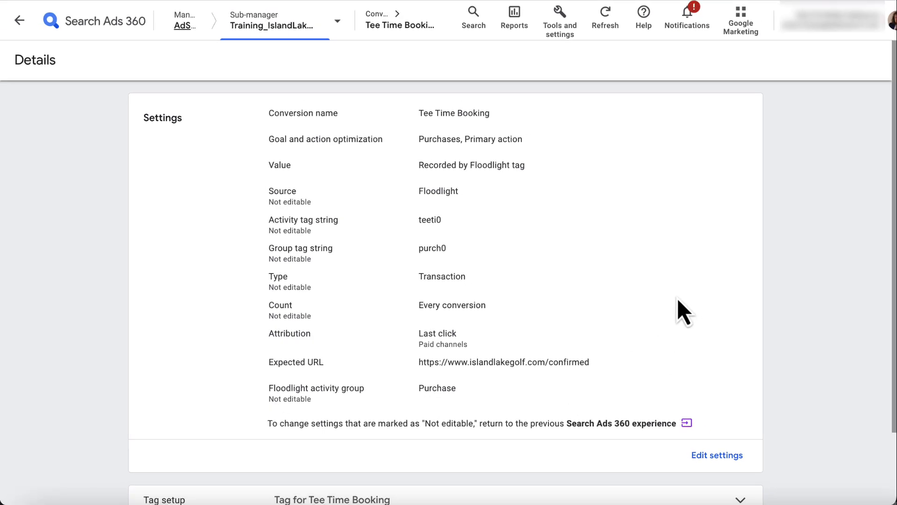
pyautogui.scroll(-2, 677, 299)
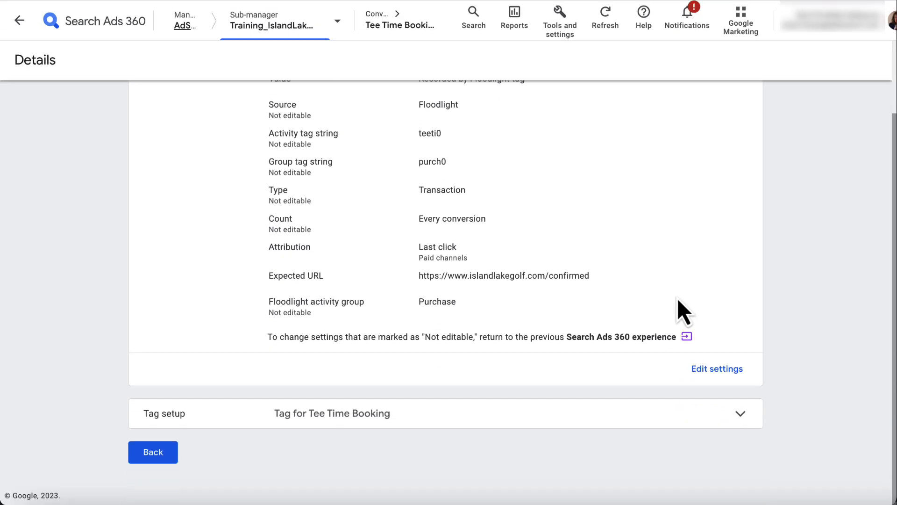
pyautogui.click(173, 451)
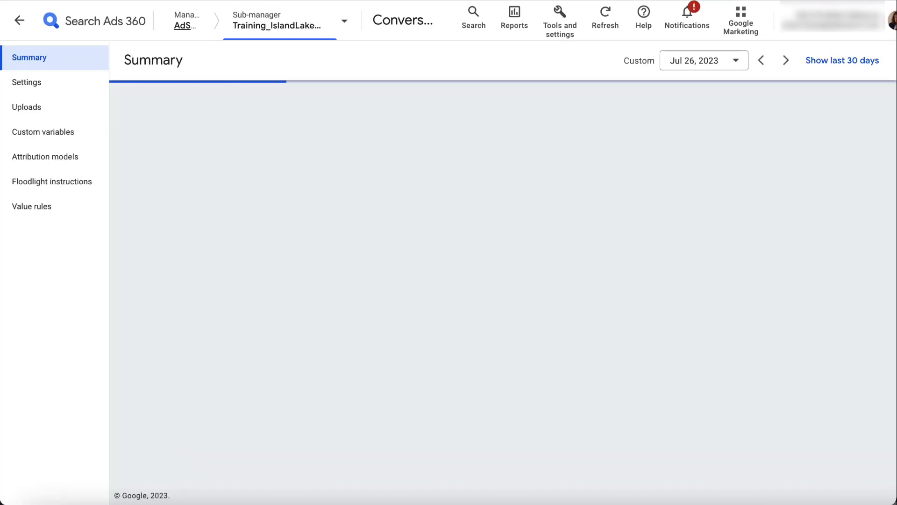